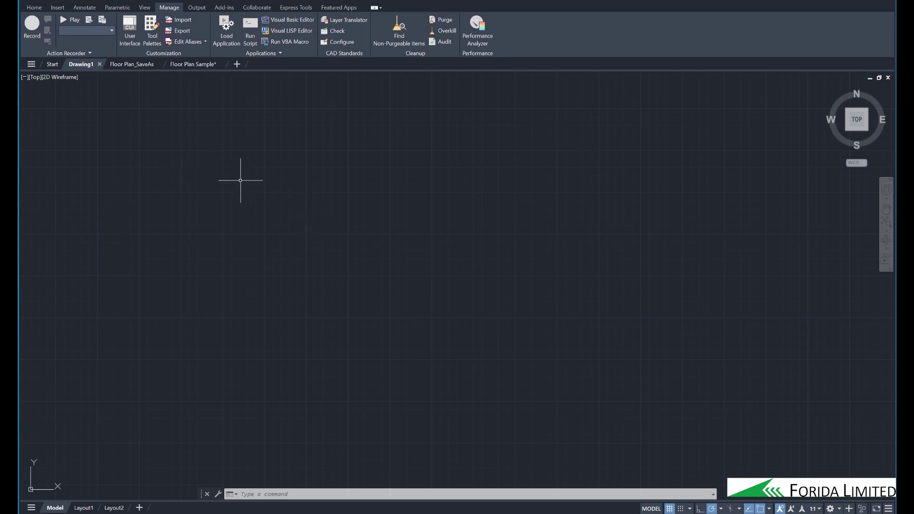
Step: Show the Start page's recent files as a grid, search them for "Floor Plan" and clear the search
left_click(52, 66)
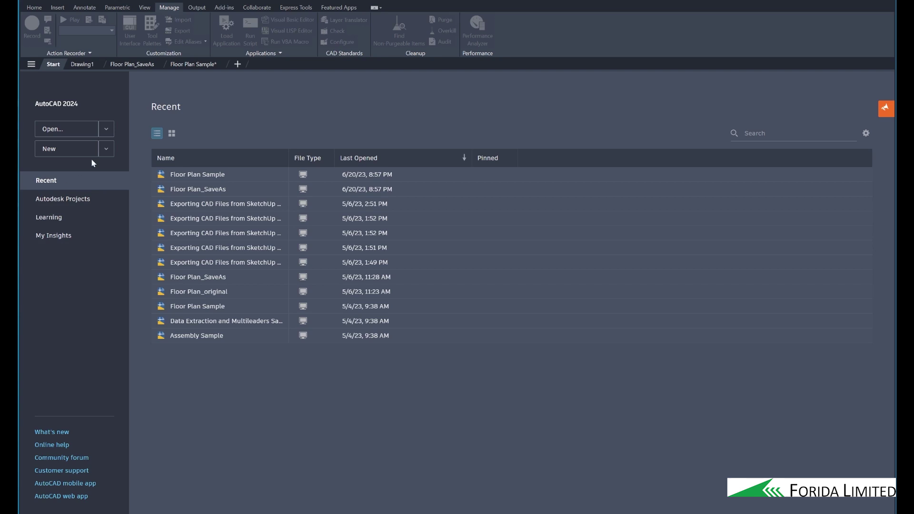
left_click(172, 134)
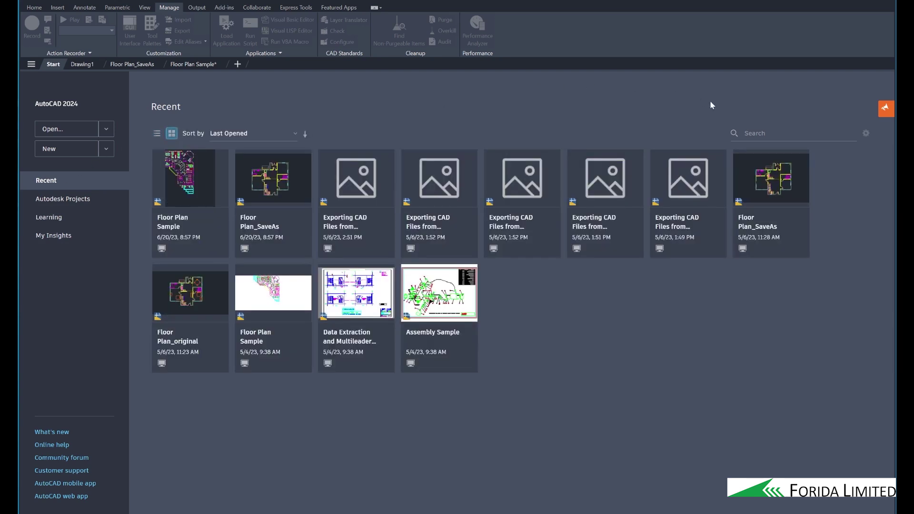
left_click(761, 133)
type("Floor")
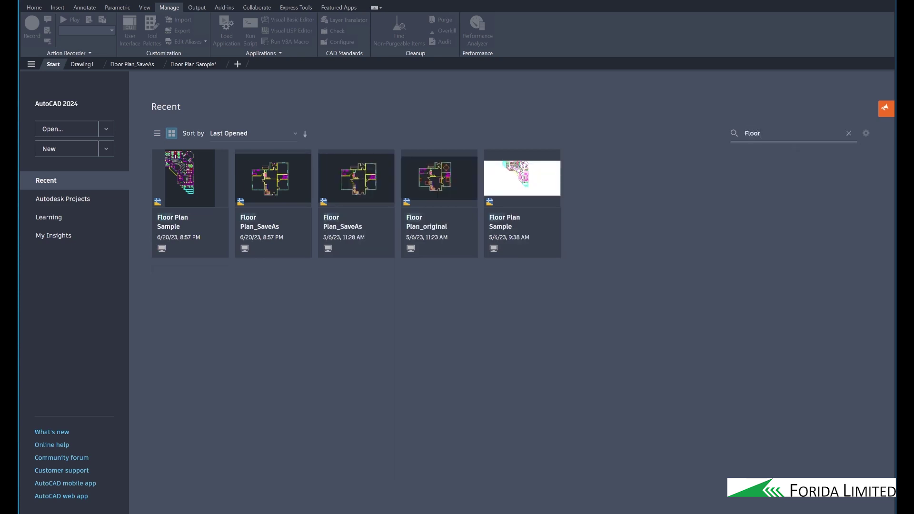
type(" Plan")
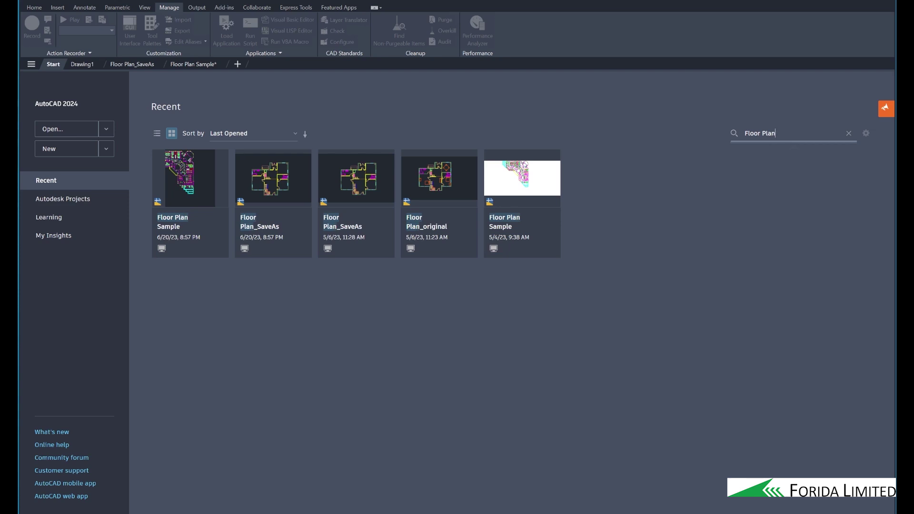
left_click(848, 135)
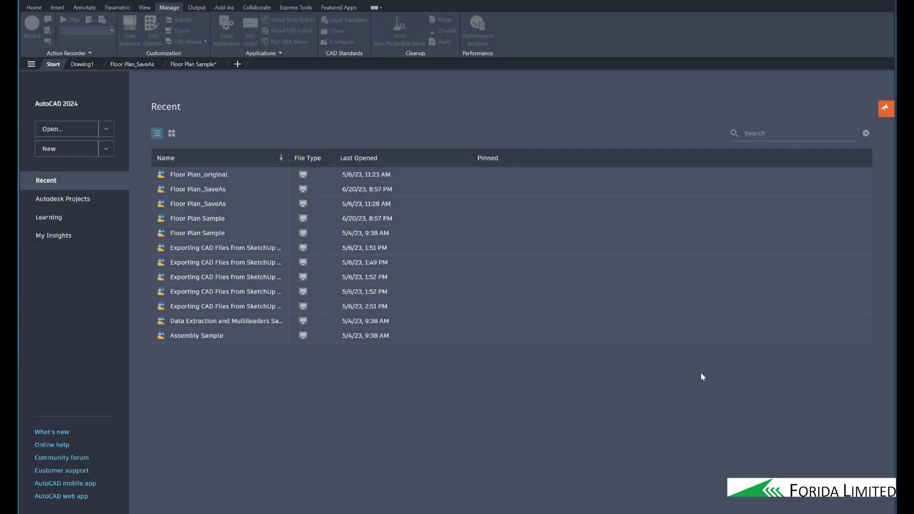
Step: Remove the File Type column from the recent files list, add it again and place it ahead of Last Opened
left_click(865, 133)
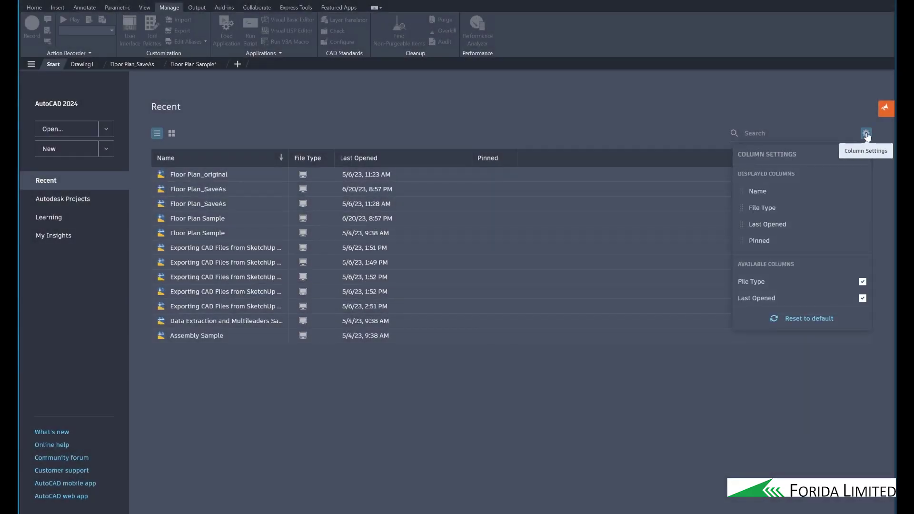
mouse_move(820, 208)
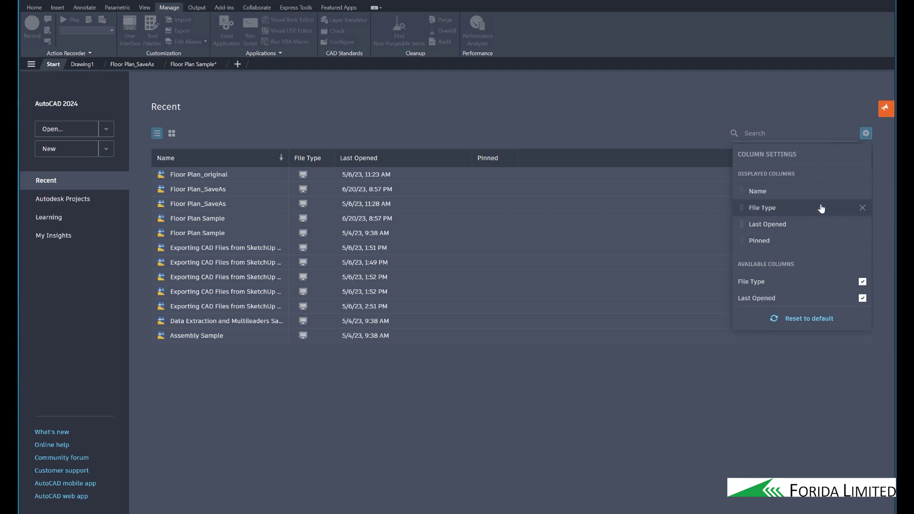
left_click(862, 208)
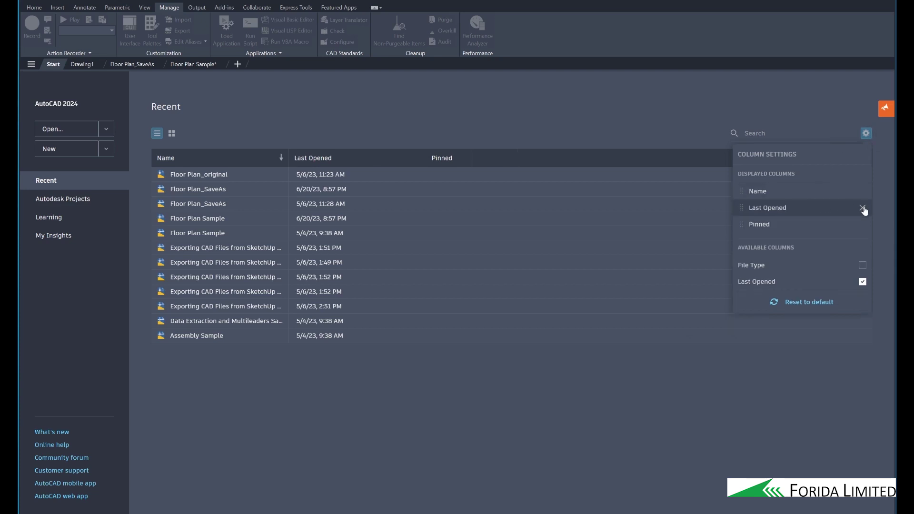
left_click(861, 265)
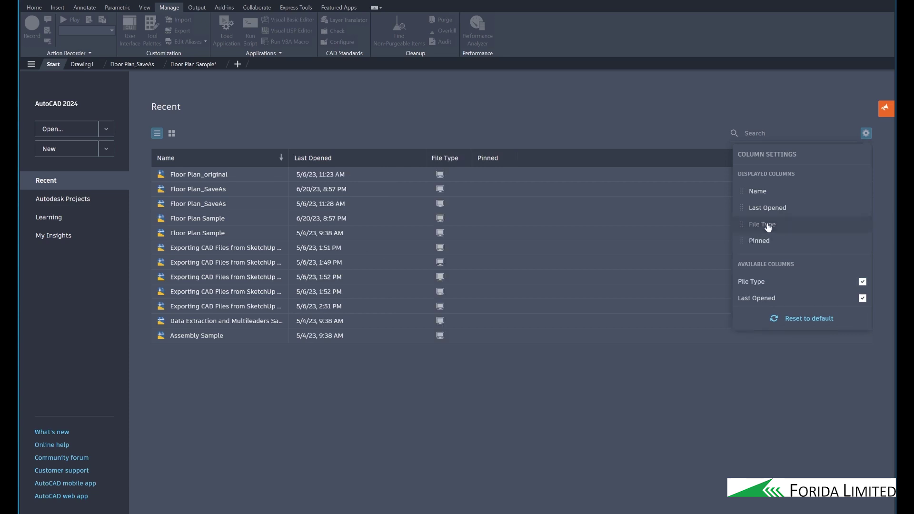
left_click_drag(767, 227, 771, 204)
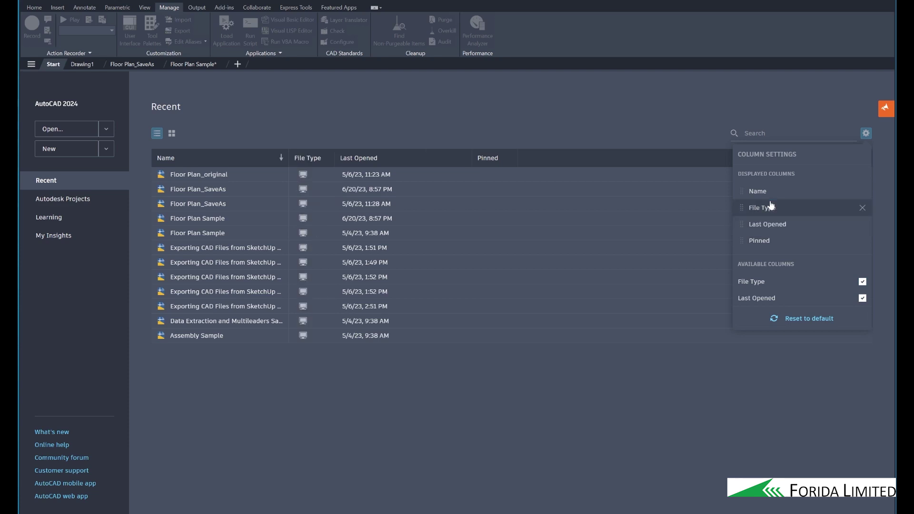
left_click(866, 133)
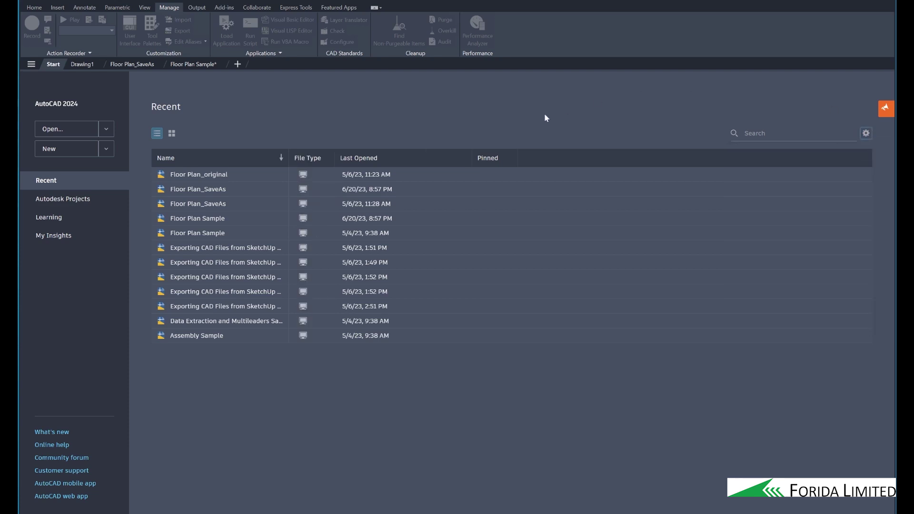
Step: Show the recent files as a grid, sorting them by Last Opened, then by Name with the order reversed
left_click(172, 135)
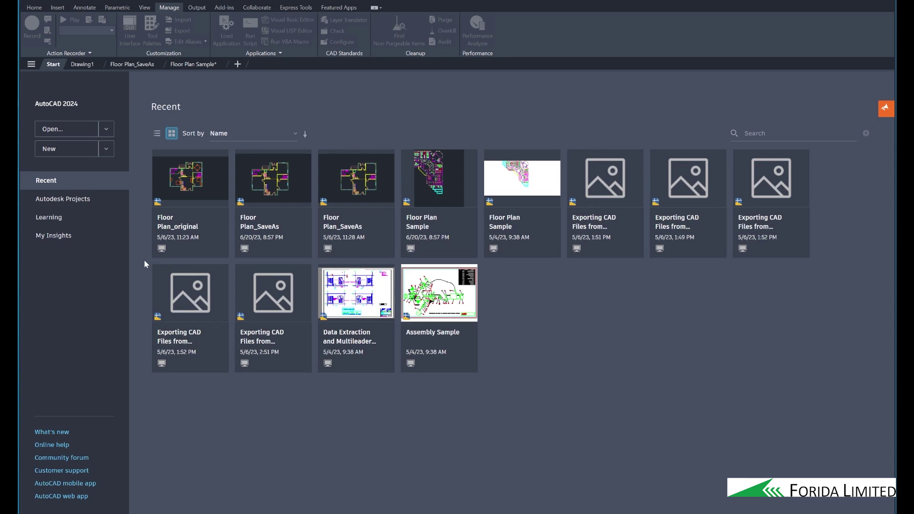
left_click(295, 135)
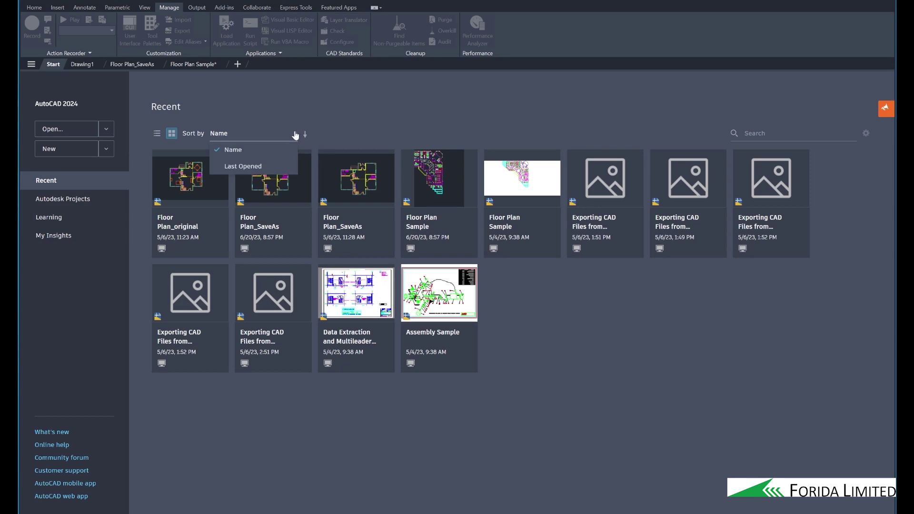
left_click(265, 166)
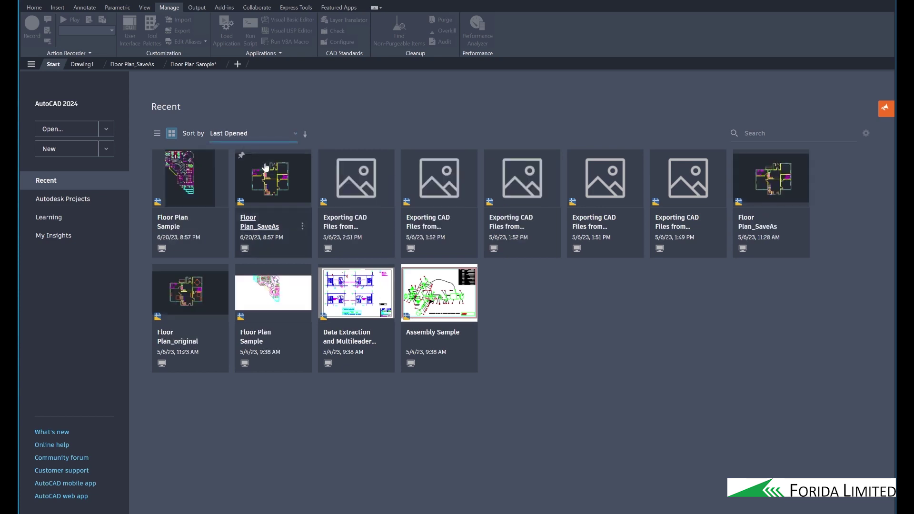
left_click(295, 136)
left_click(288, 149)
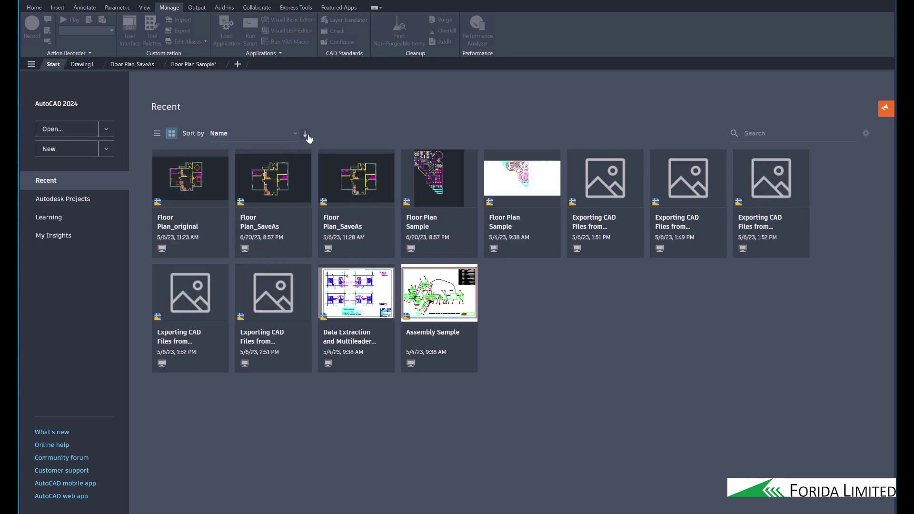
left_click(306, 135)
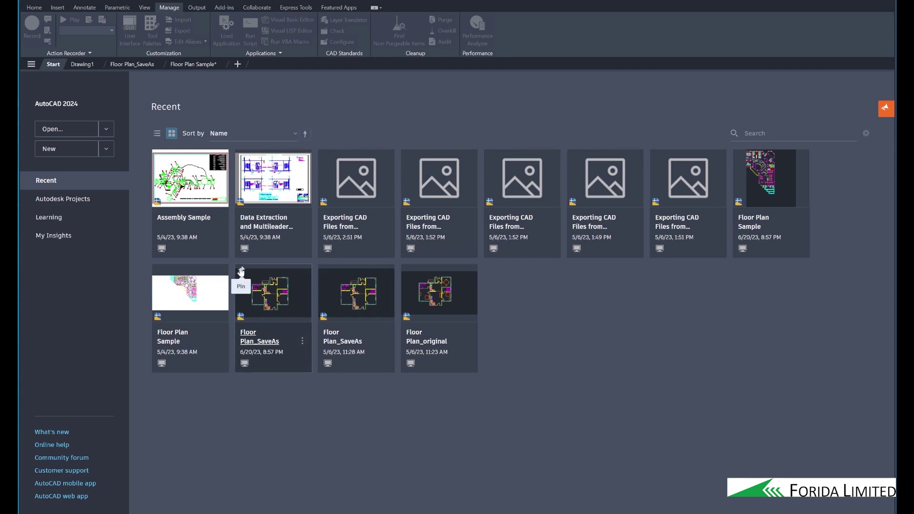
Step: Pin the Floor Plan_SaveAs drawing dated 6/20/23 and re-sort the recent files by Last Opened, then back to Name
left_click(241, 270)
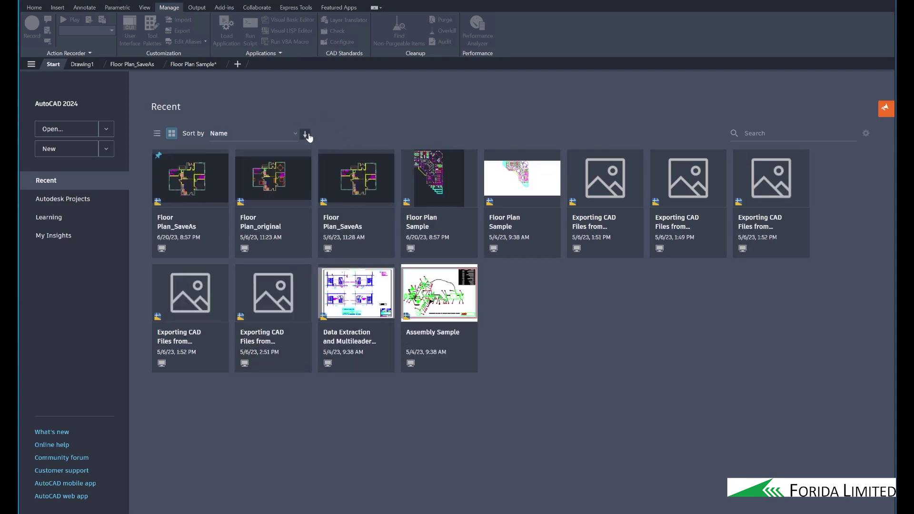
left_click(305, 134)
left_click(296, 137)
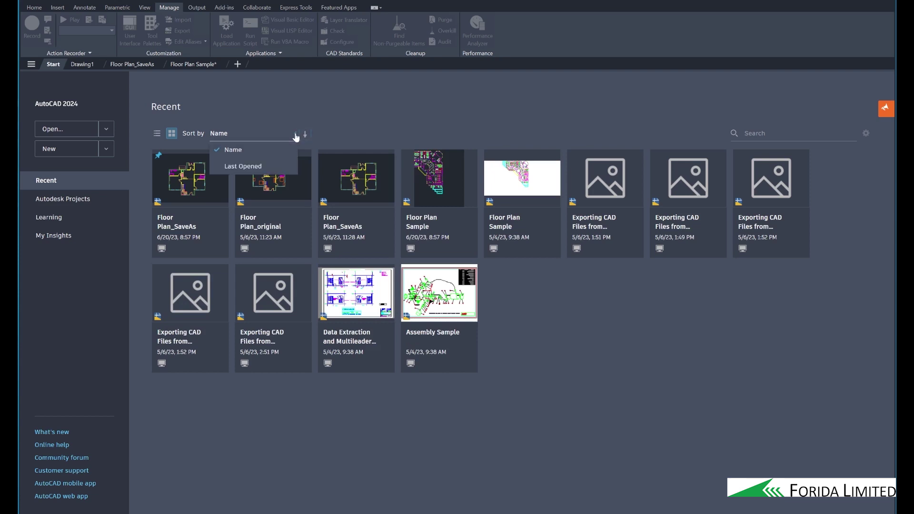
left_click(277, 164)
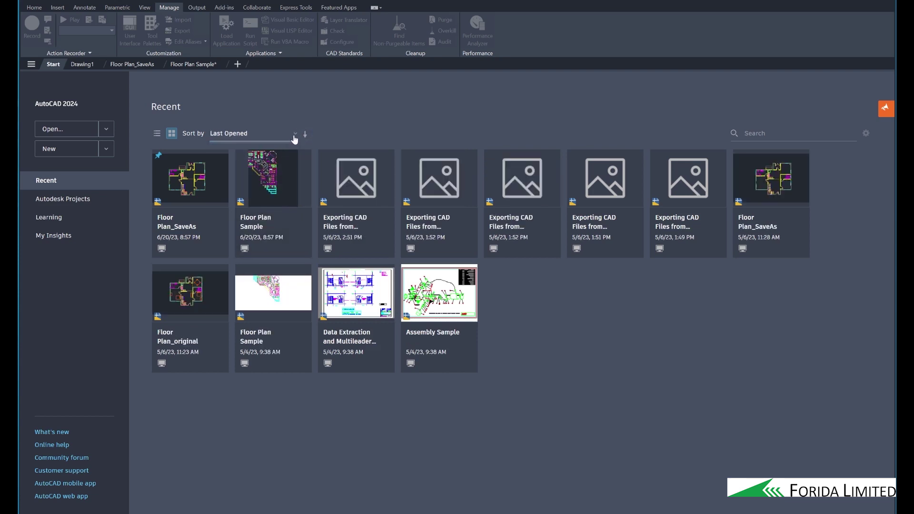
left_click(296, 136)
left_click(276, 150)
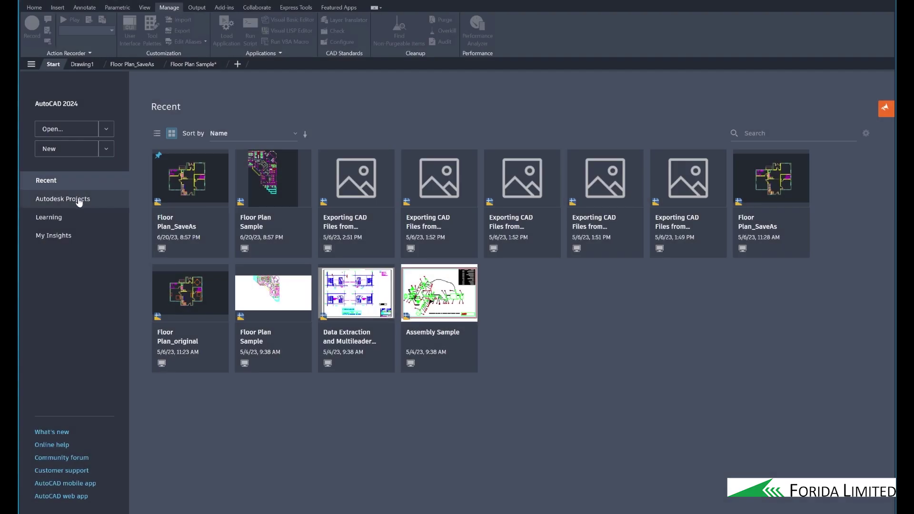
Step: View Autodesk Projects, check the available Forida Limited hubs, and collapse and expand the ACC Bridge project tree
left_click(79, 199)
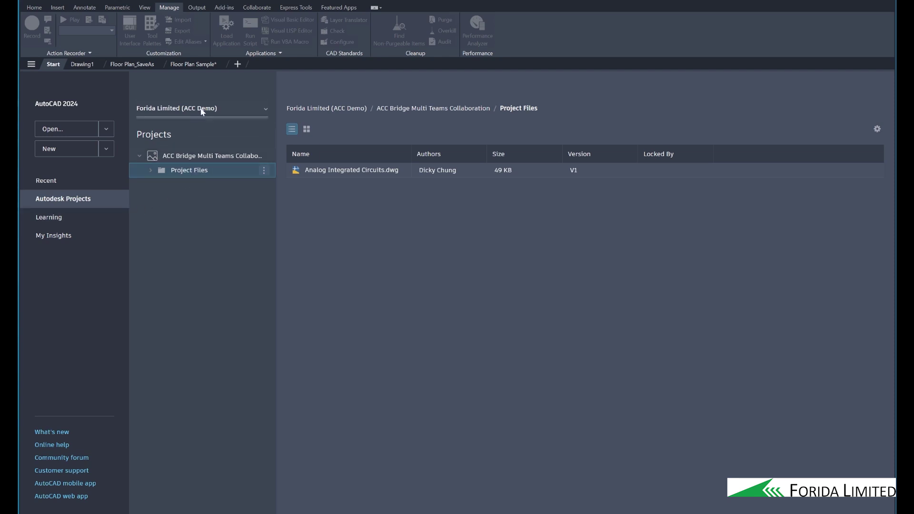
left_click(265, 110)
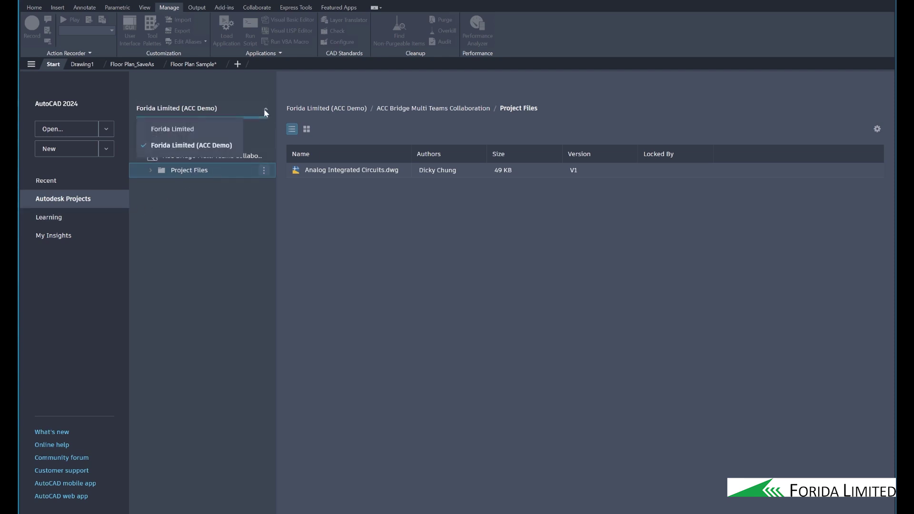
left_click(264, 110)
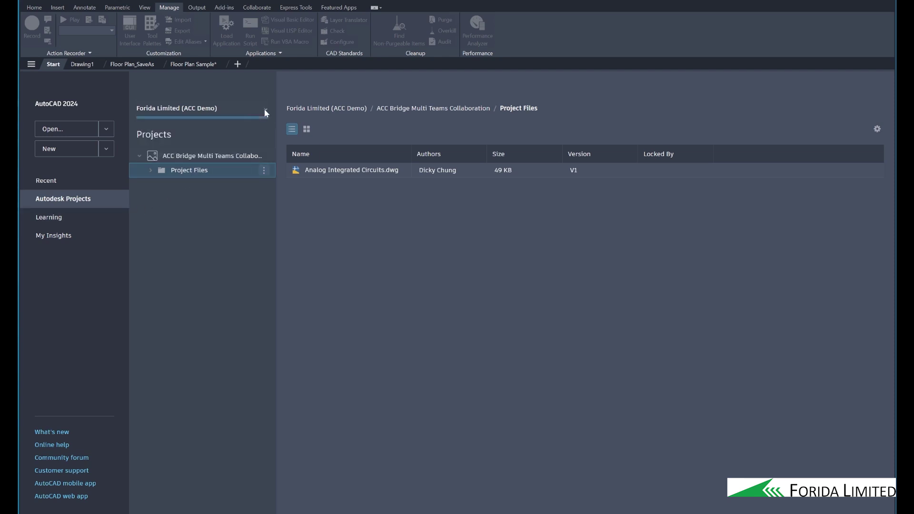
left_click(139, 156)
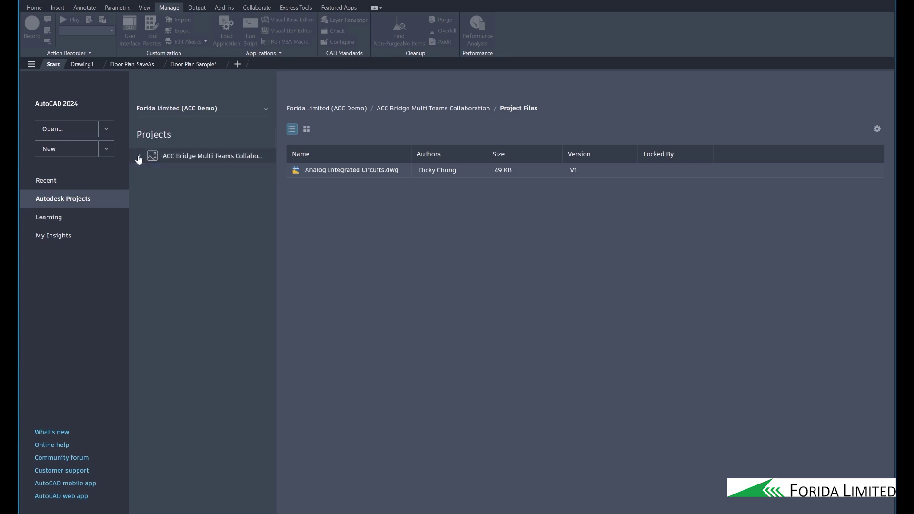
left_click(138, 156)
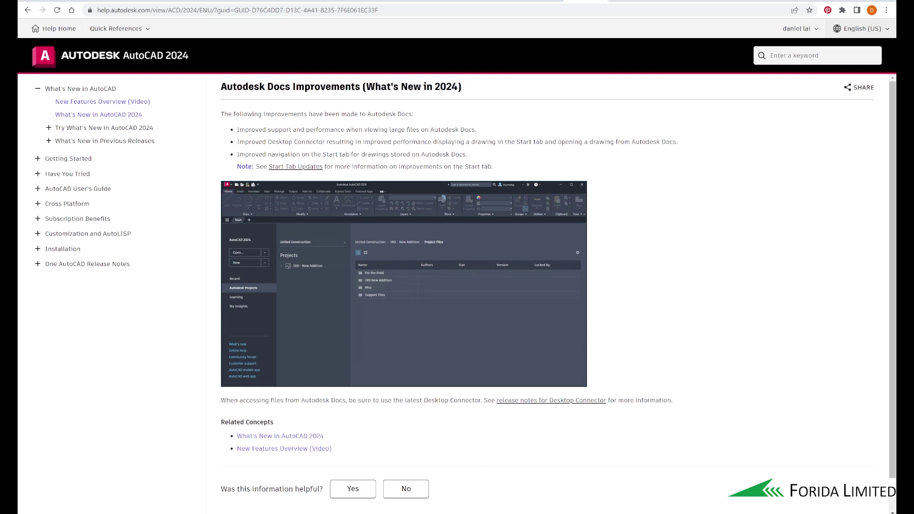
Step: Check the hidden system tray icons for Desktop Connector
left_click(760, 513)
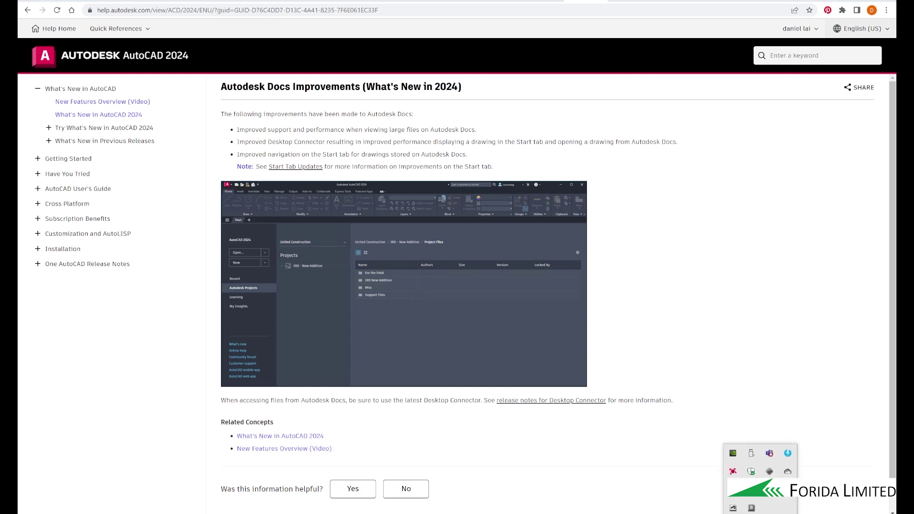
left_click(752, 508)
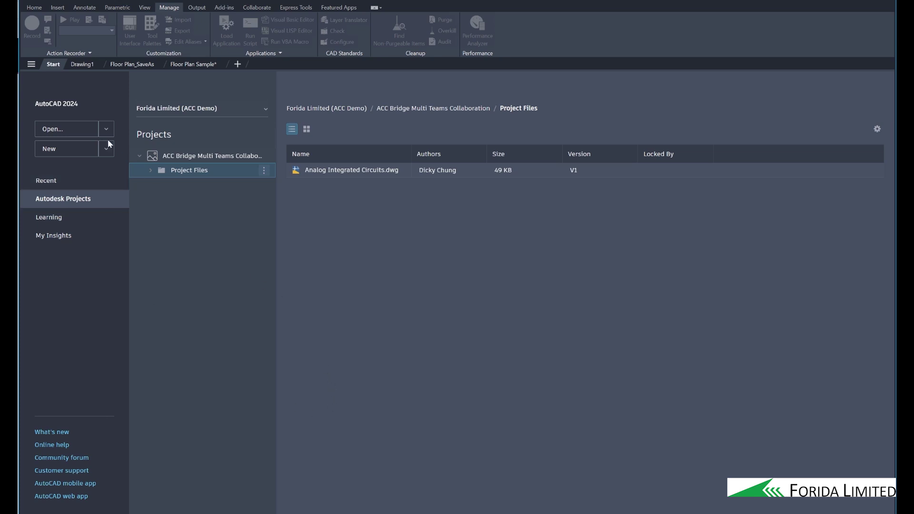
Step: List the open drawings, switch to Floor Plan_SaveAs and preview the layouts of Drawing1 and Floor Plan_SaveAs
left_click(31, 64)
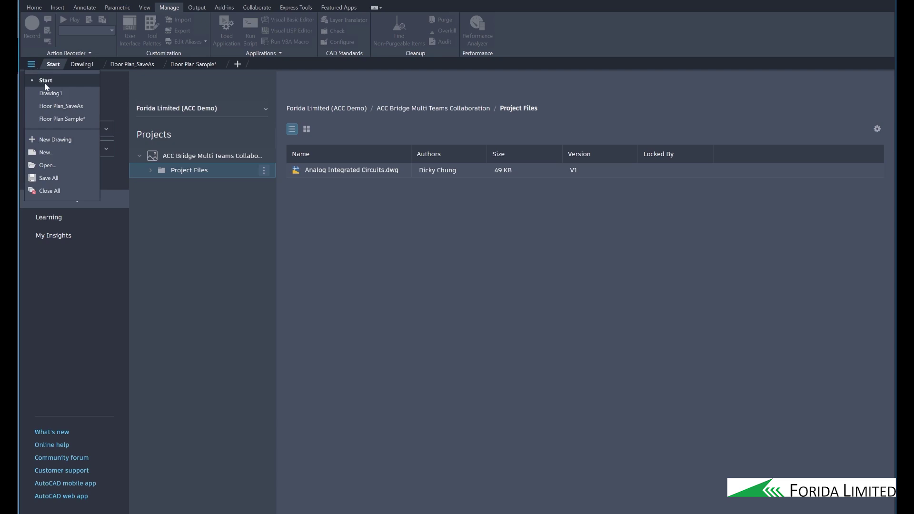
mouse_move(44, 94)
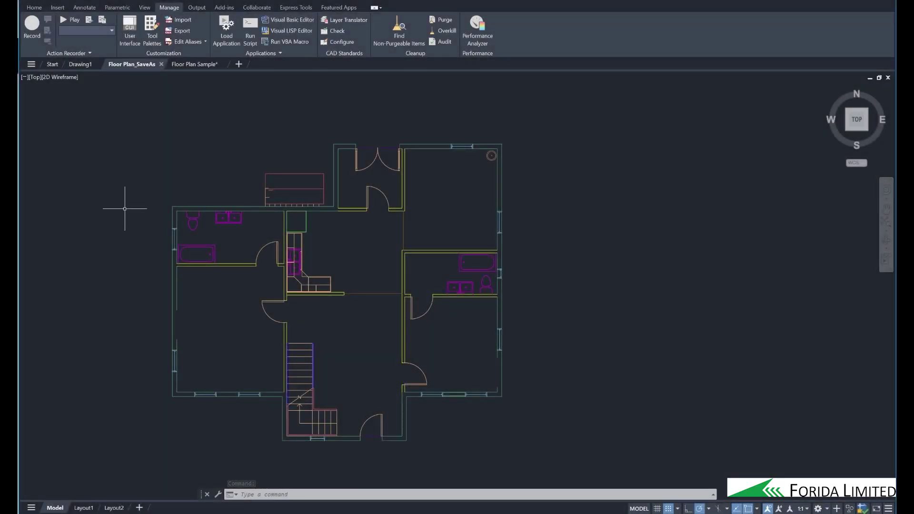
mouse_move(82, 66)
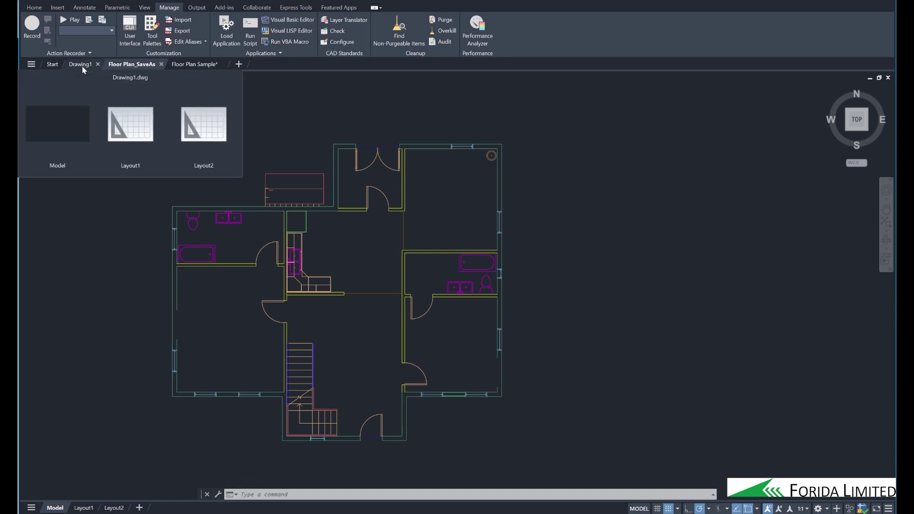
mouse_move(132, 67)
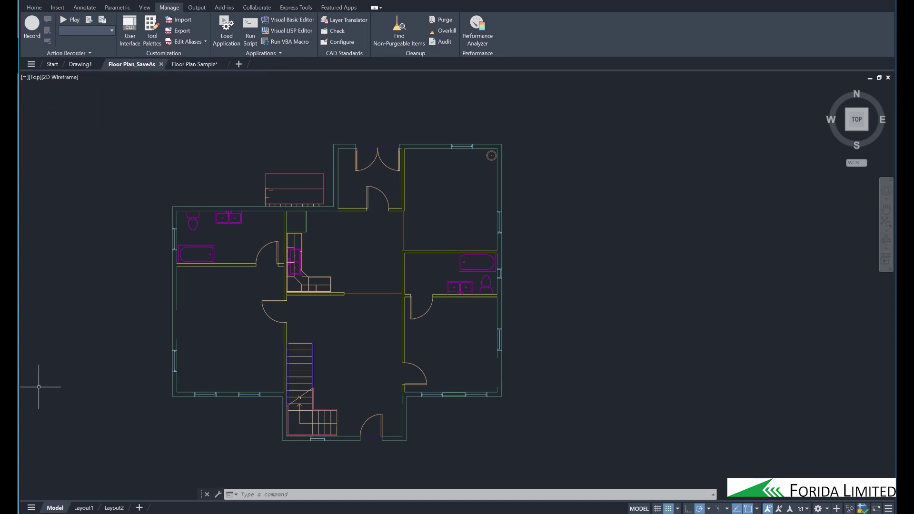
Step: List the layouts and layout options of the Floor Plan_SaveAs drawing
left_click(30, 508)
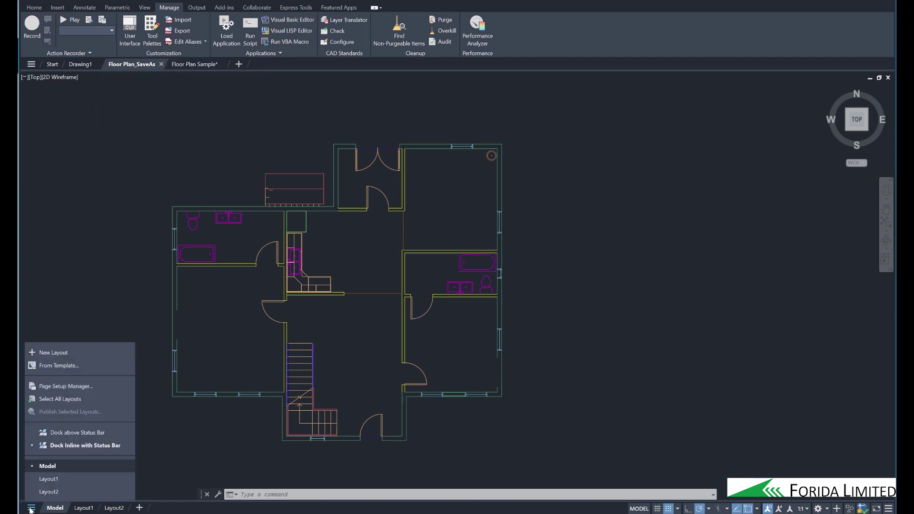